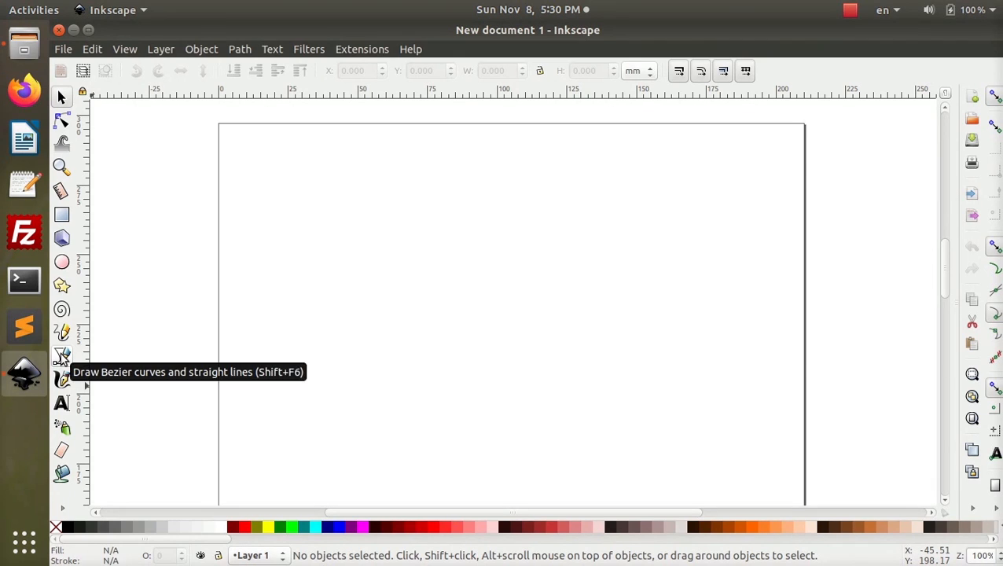
Step: Clear the canvas and draw a closed six-node straight-line path in the page's lower half: an inverted triangle with a small flared base
key(ctrl+a)
key(Delete)
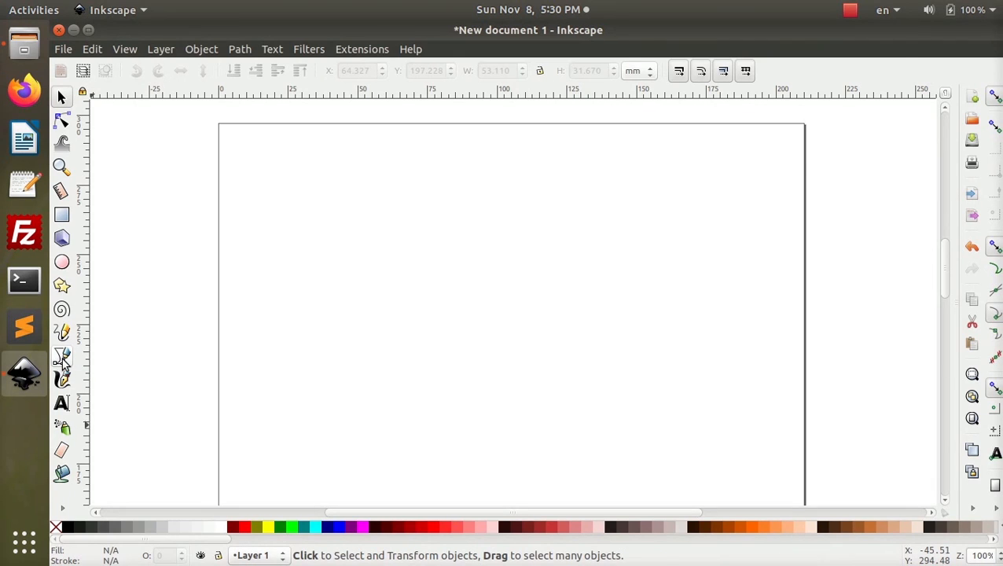
click(62, 358)
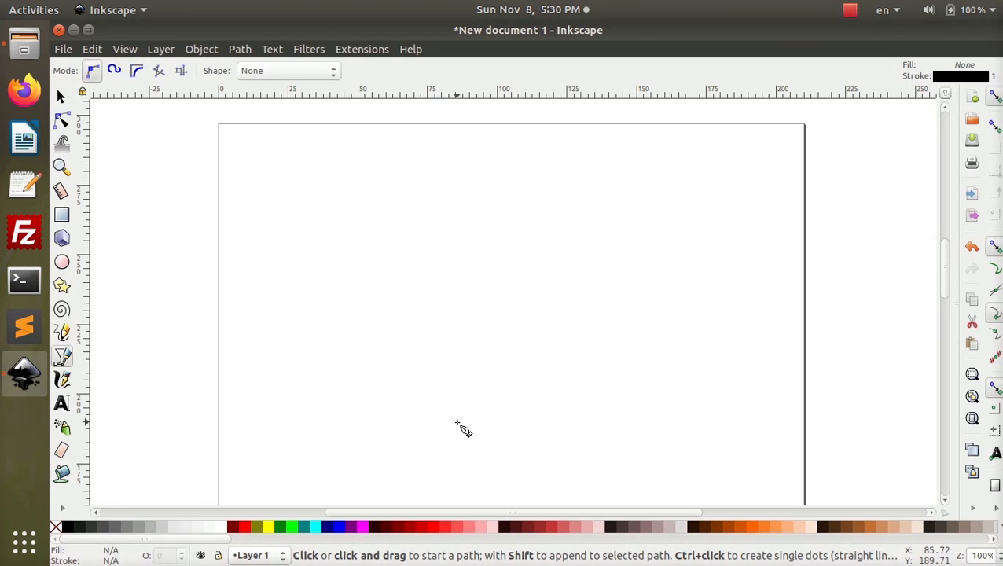
click(438, 448)
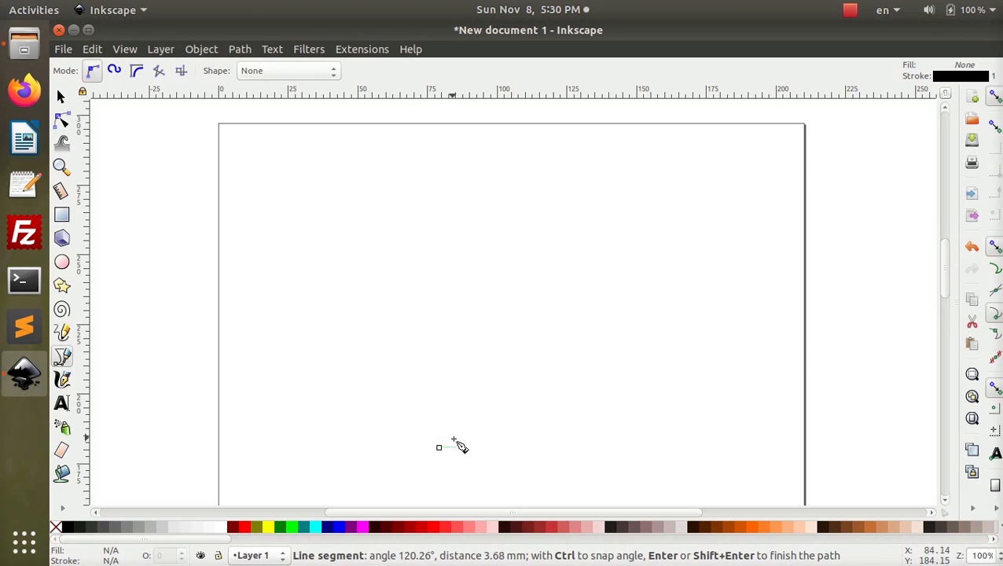
click(455, 446)
click(510, 342)
click(403, 358)
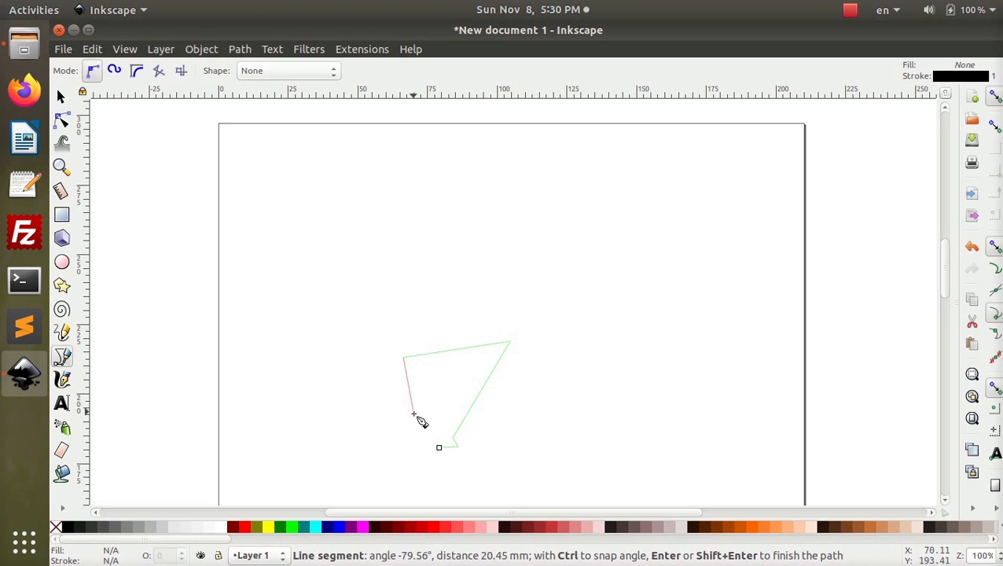
click(446, 440)
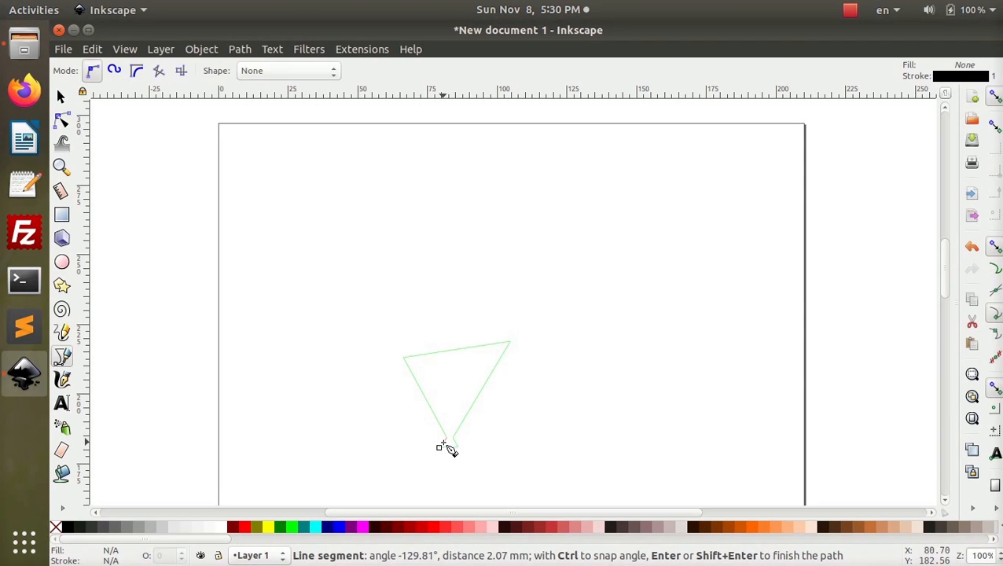
click(445, 445)
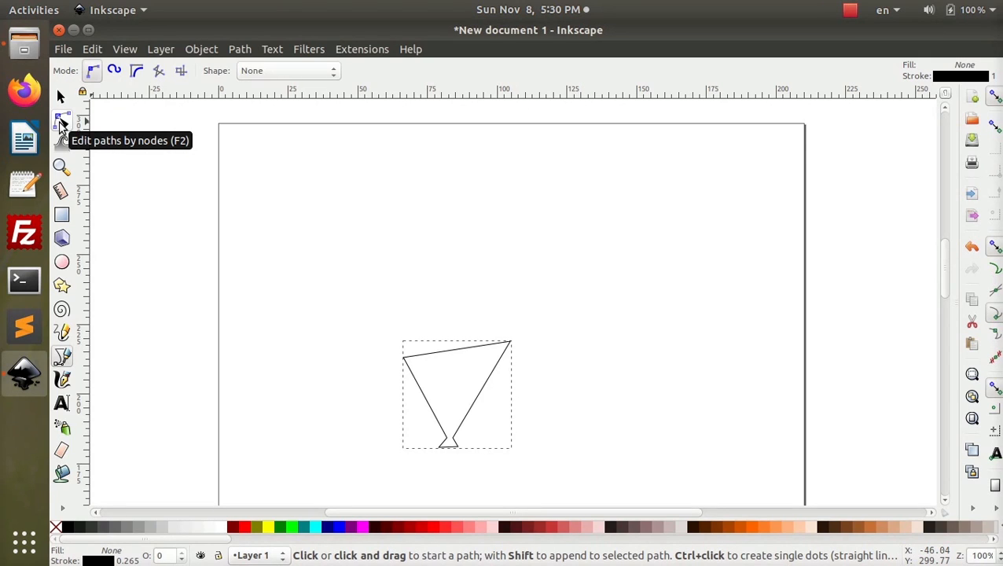
Step: Delete the path's two upper corner nodes, leaving the four nodes at the neck and base
click(62, 122)
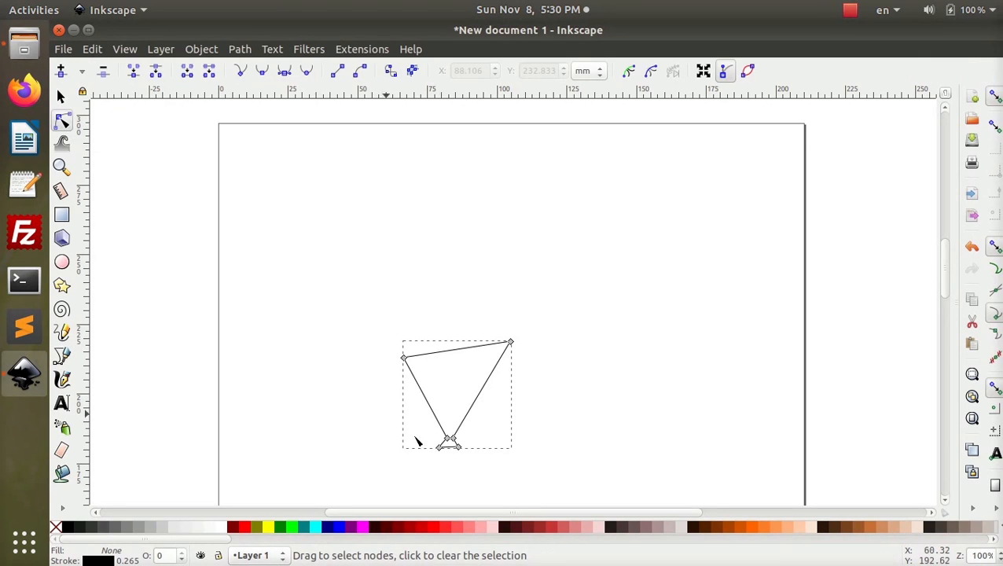
click(404, 358)
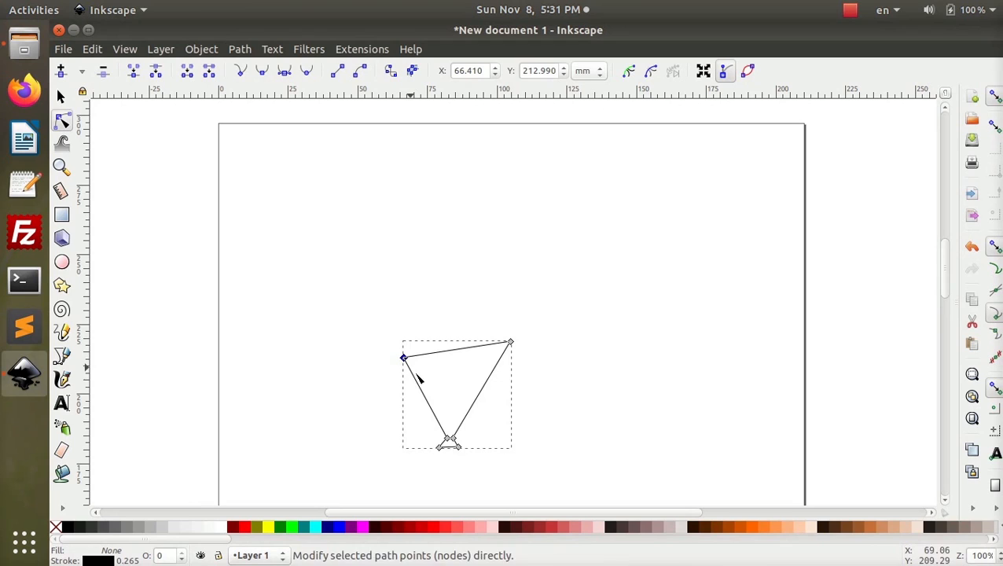
drag(502, 363, 517, 348)
click(511, 345)
key(Delete)
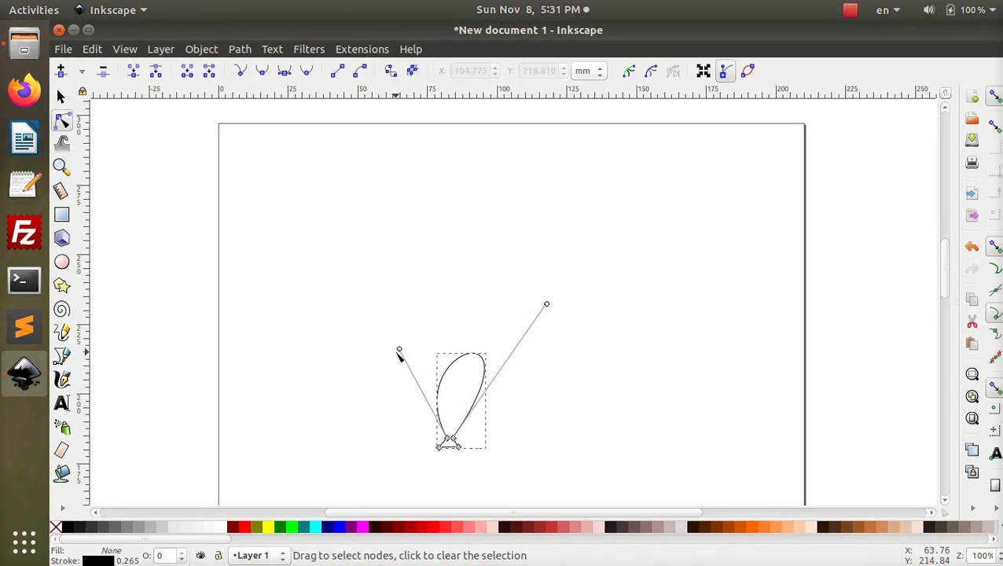
Step: Extend both neck node handles far up and outward, roughly symmetrically, to form a wide, rounded balloon outline
drag(401, 355, 283, 167)
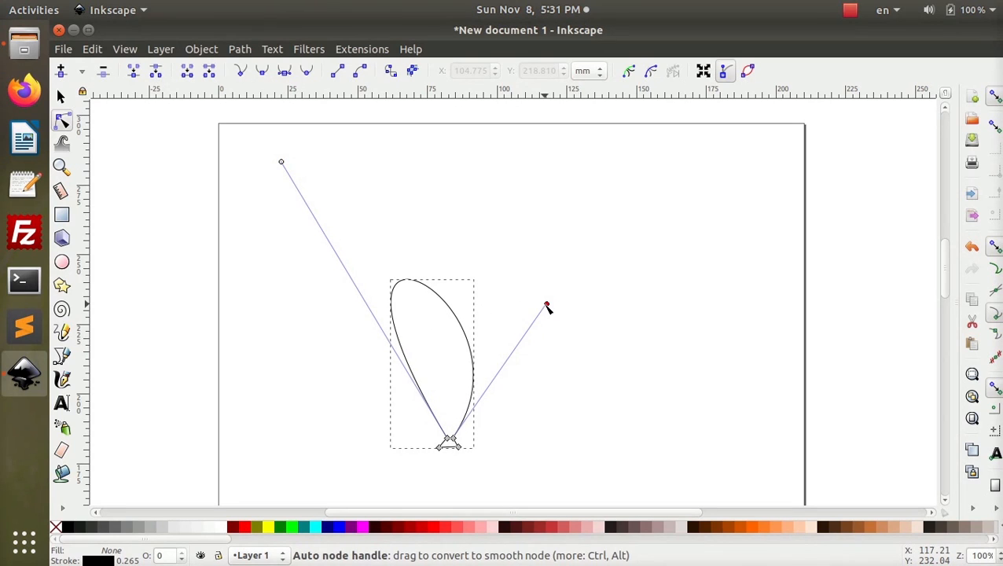
drag(548, 305, 709, 193)
drag(282, 162, 199, 186)
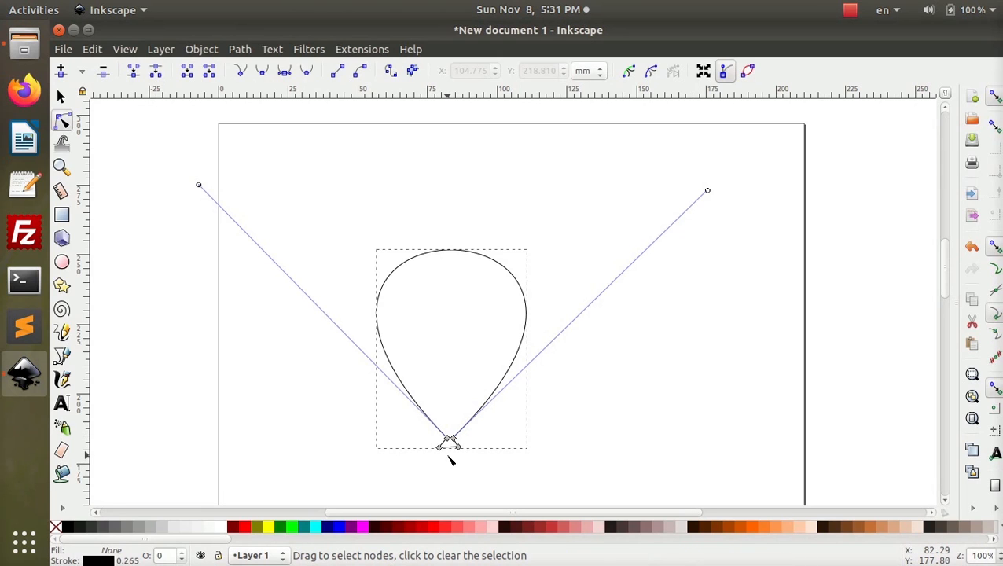
Step: Narrow the balloon's neck by moving its right node to about X 82.9 mm, and raise both base nodes inward to about Y 182.4 mm
ctrl+scroll(451, 461, up, 4)
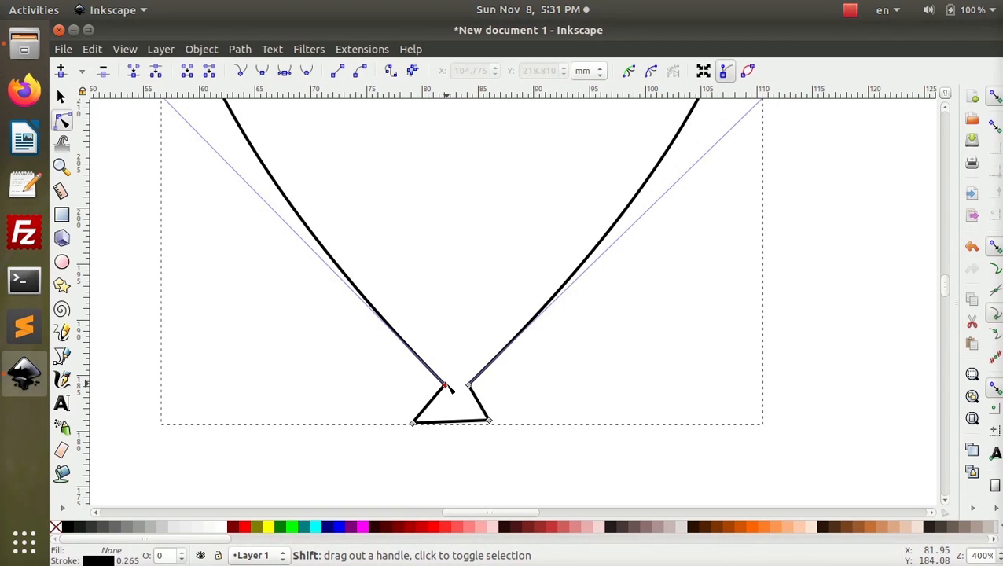
drag(450, 389, 453, 386)
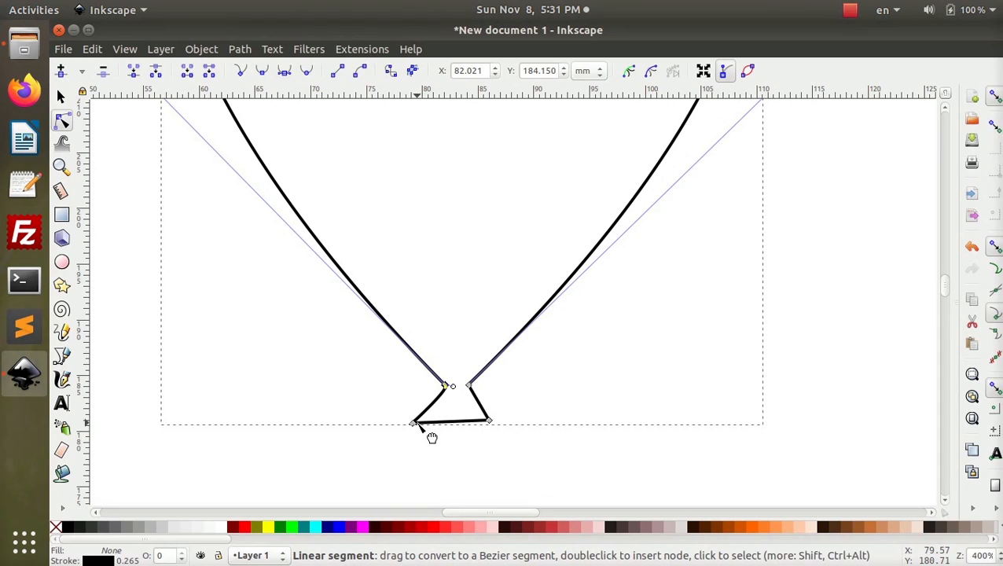
key(ctrl+z)
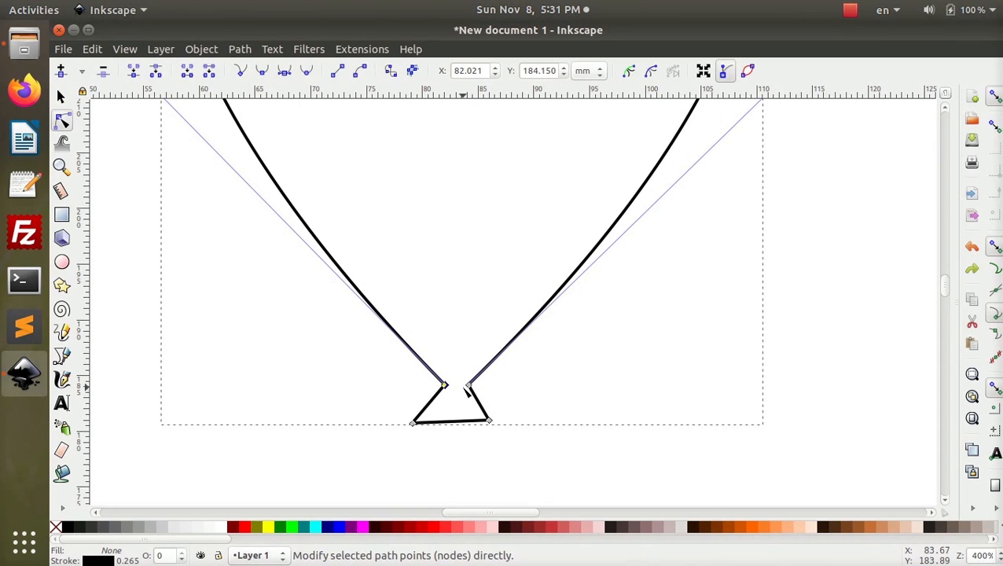
click(469, 386)
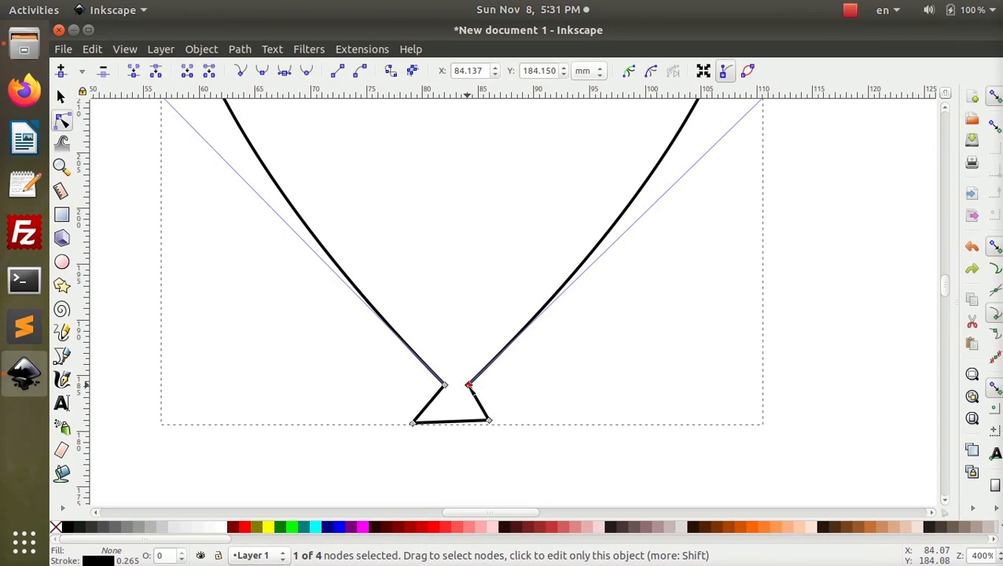
mouse_move(469, 386)
mouse_down()
mouse_move(445, 386)
mouse_move(456, 387)
mouse_up()
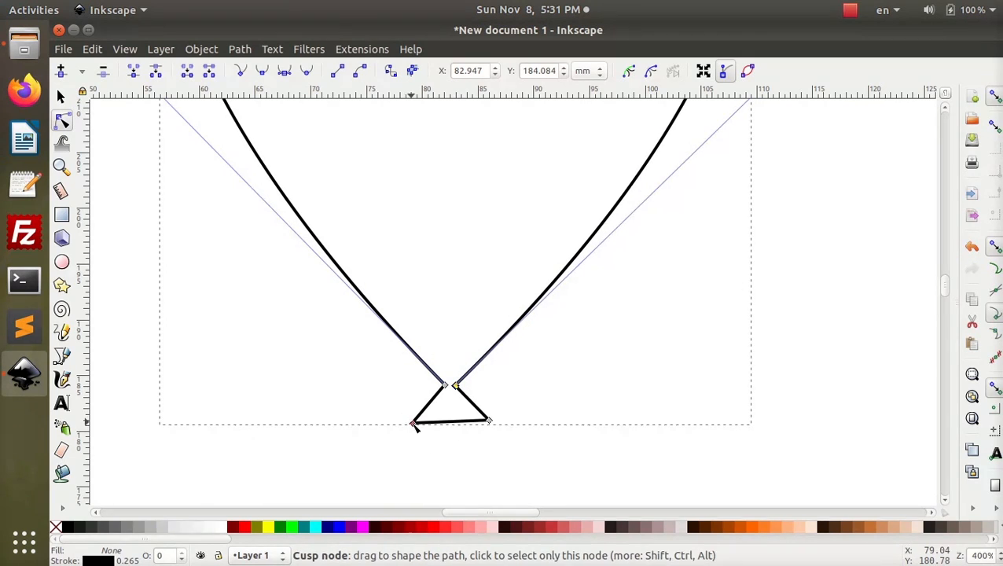
drag(413, 423, 421, 404)
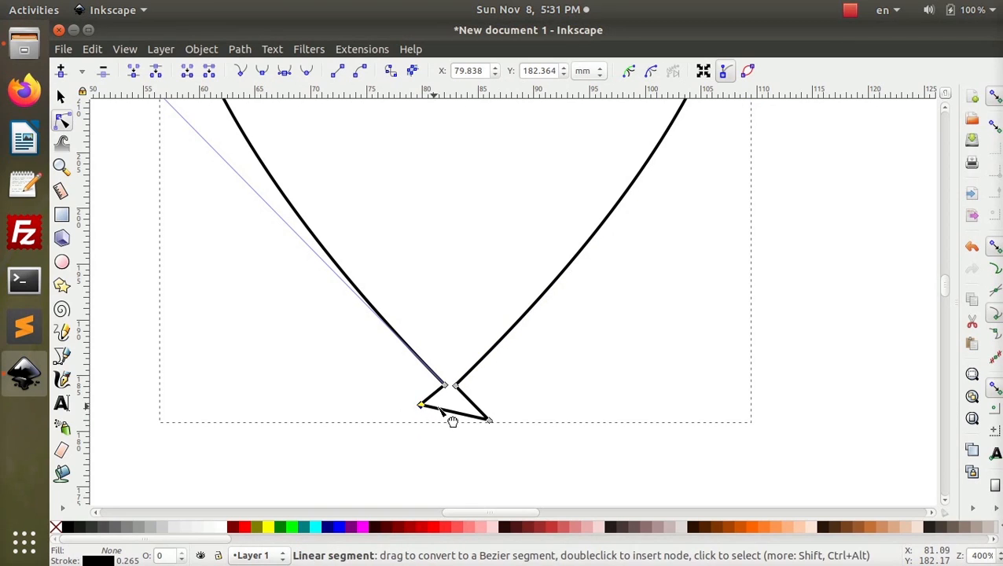
drag(491, 422, 476, 405)
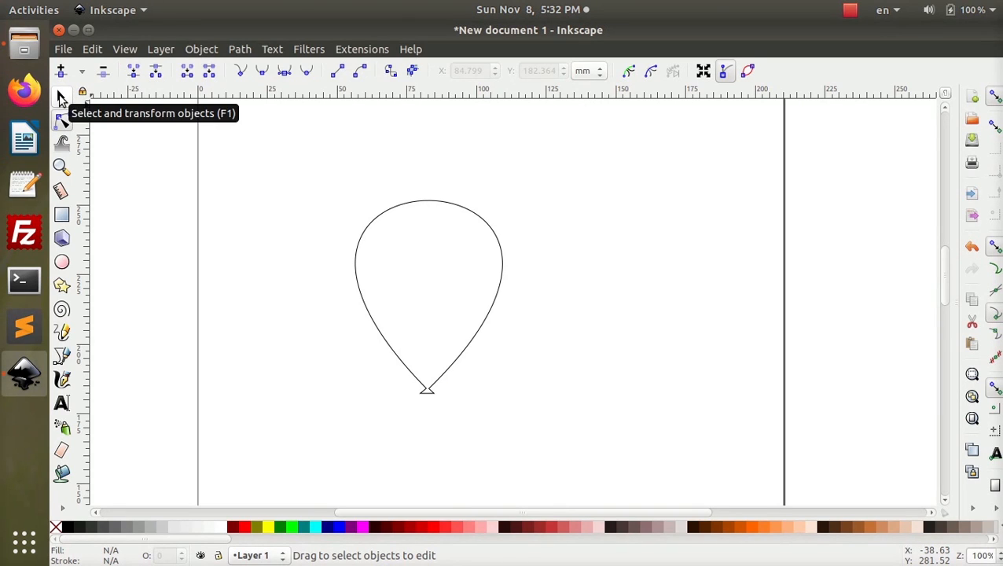
Step: Select the balloon path and fill it with navy blue
click(62, 97)
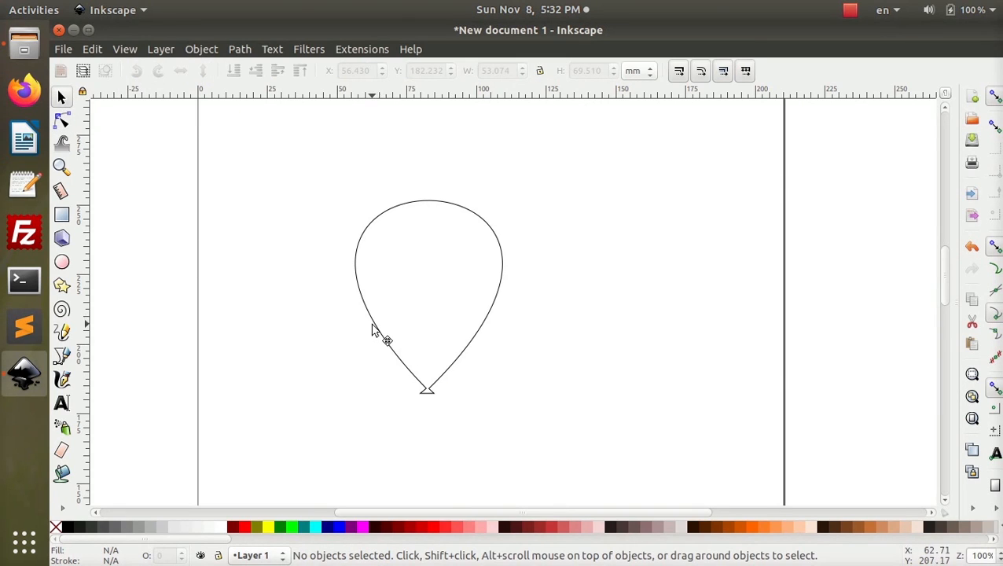
click(373, 330)
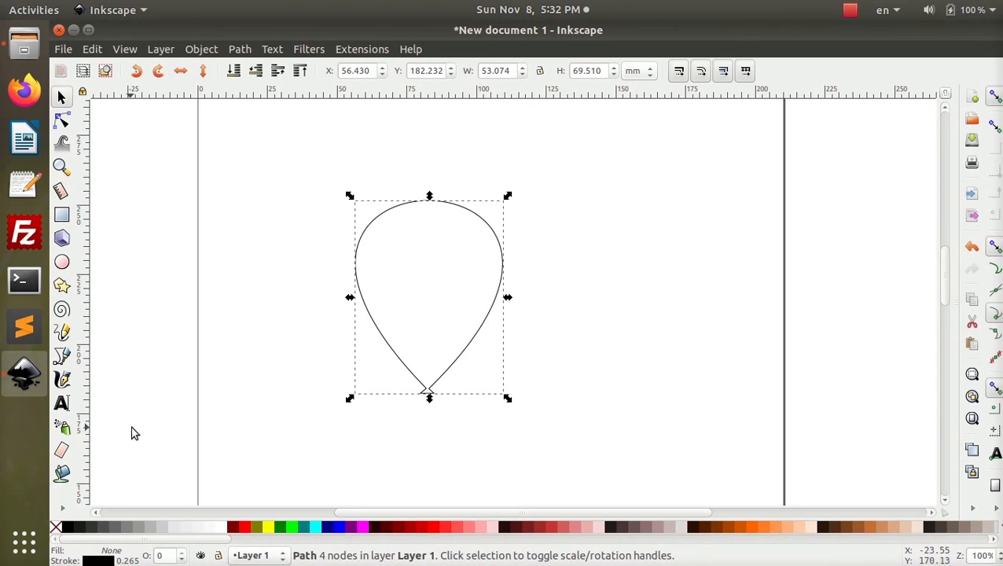
click(328, 528)
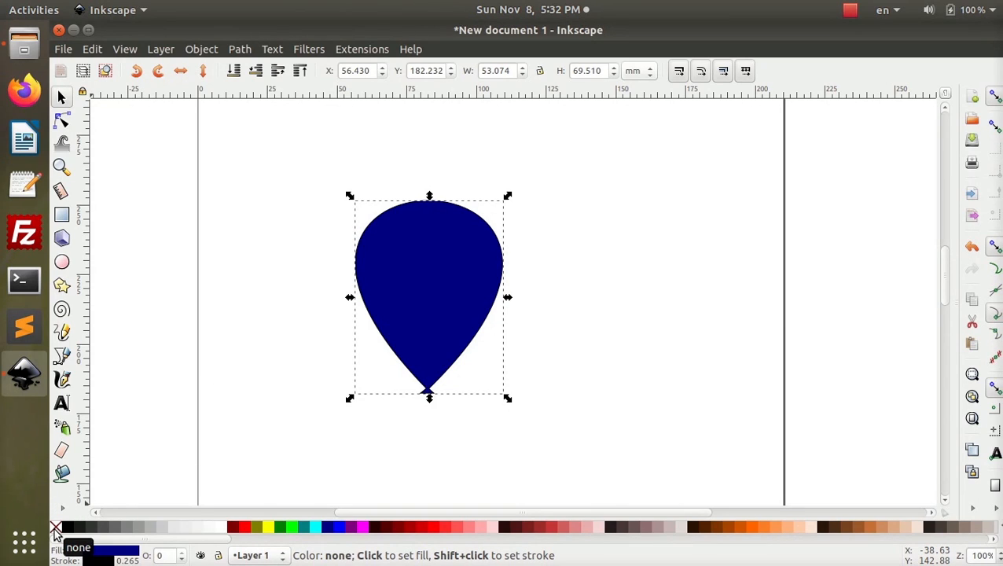
Step: Remove the black outline from the balloon by setting its stroke to none
key(shift)
key(shift)
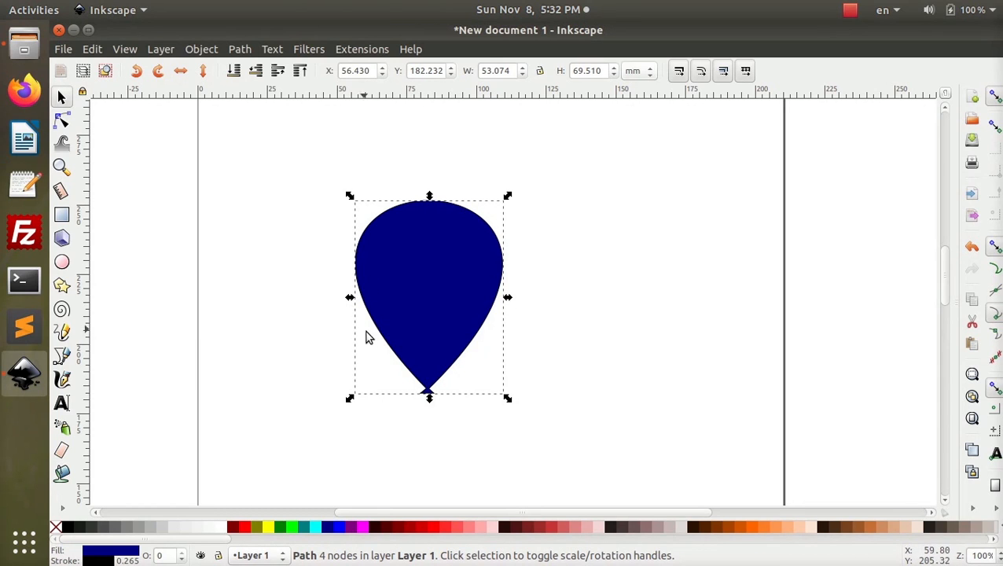
scroll(374, 339, up, 6)
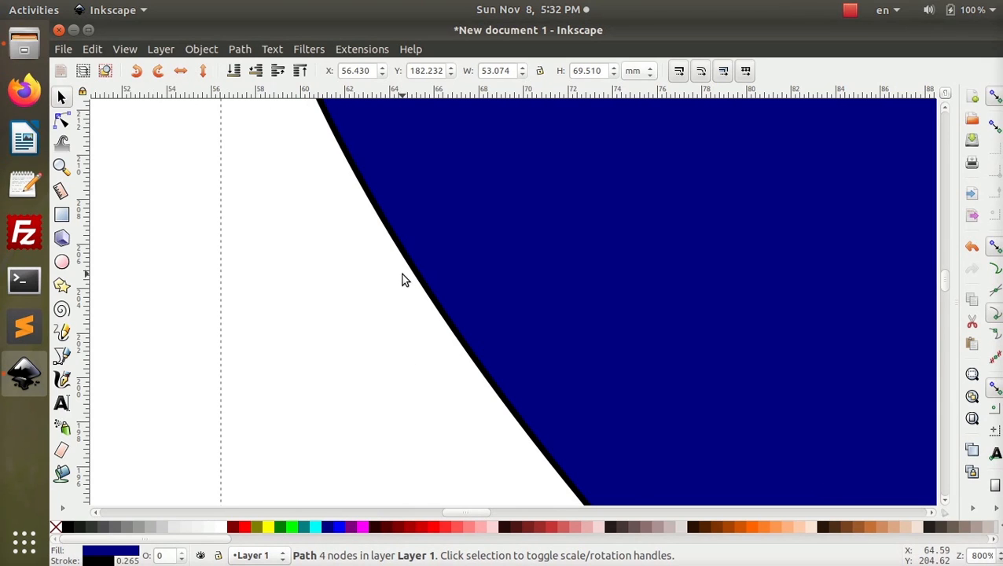
scroll(582, 260, down, 4)
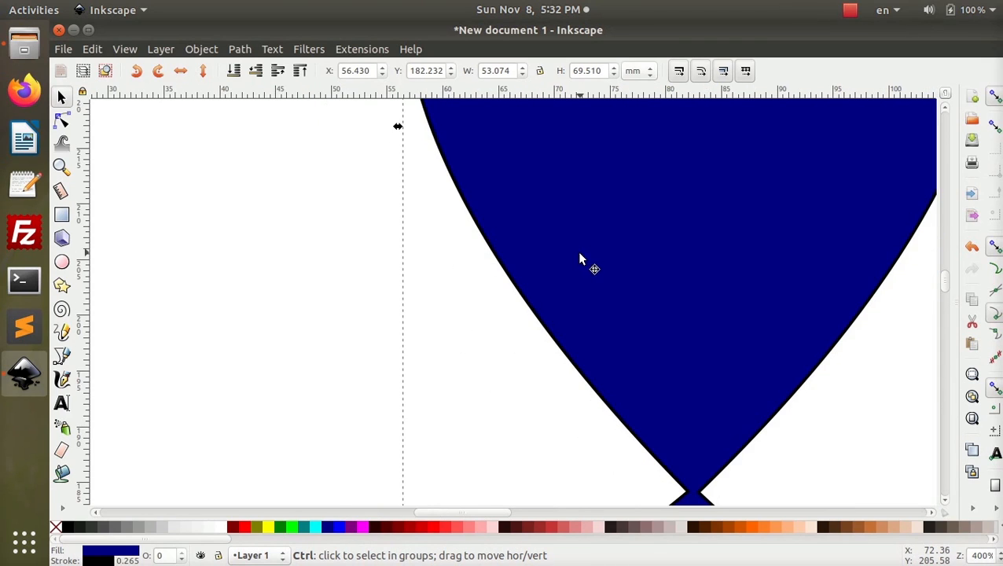
scroll(582, 264, down, 2)
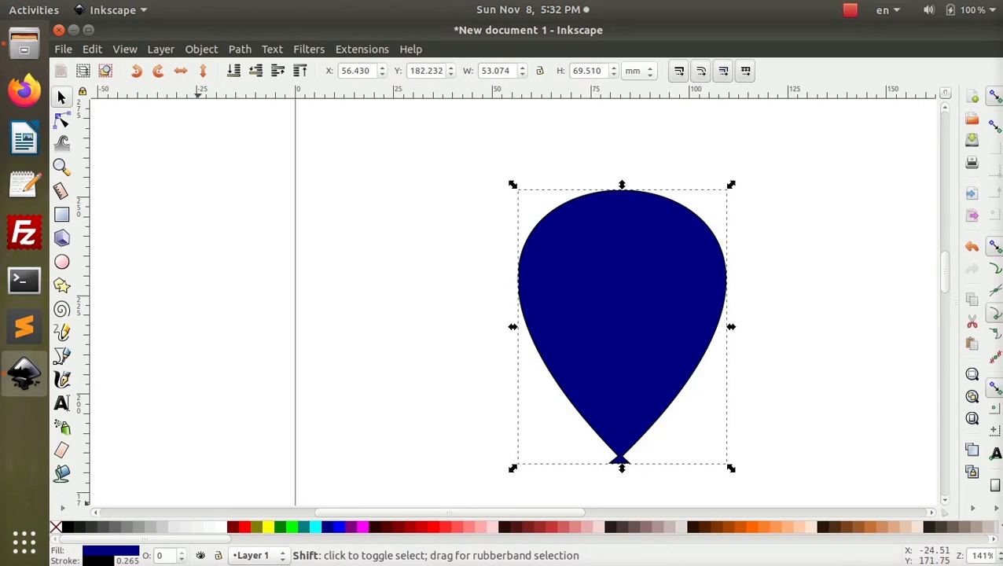
shift+click(57, 528)
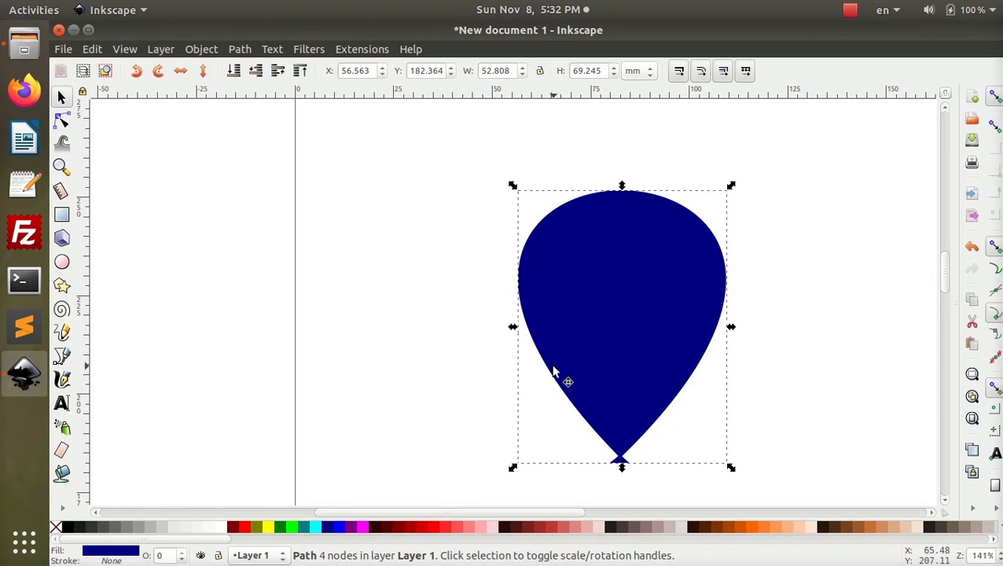
Step: Draw an upright ellipse with radii of about 9 mm by 20 mm over the balloon's left half and fill it white
scroll(609, 473, up, 6)
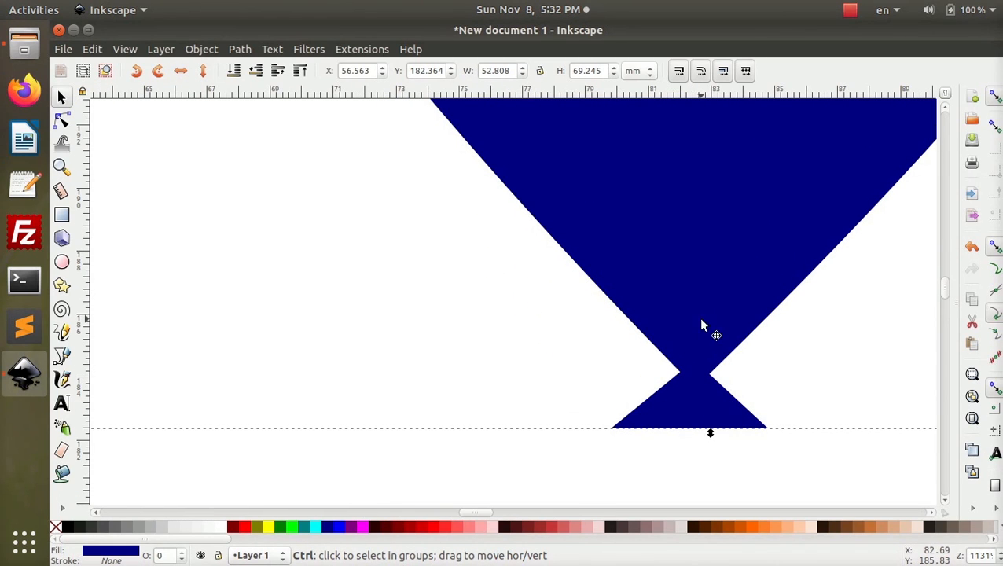
scroll(683, 312, down, 4)
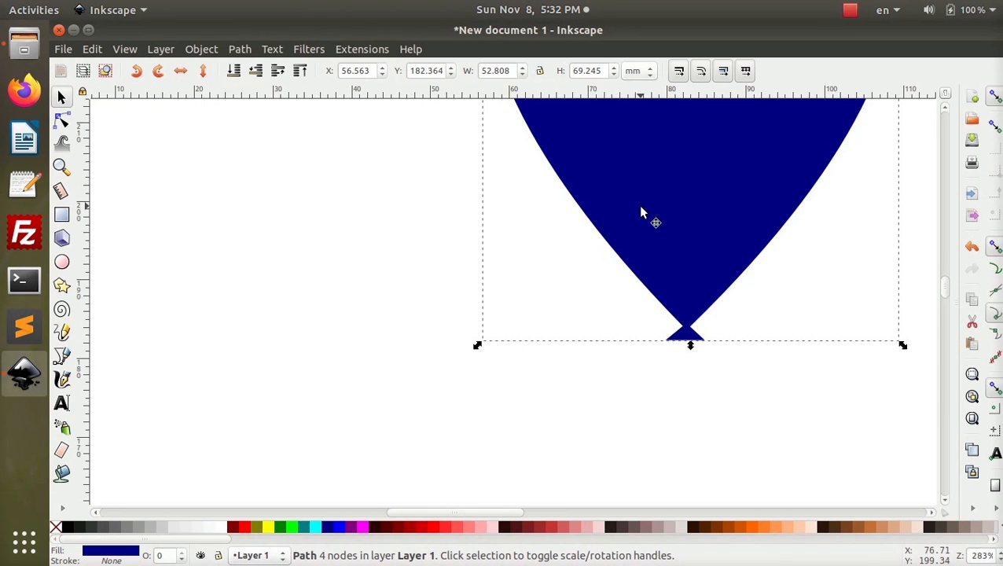
scroll(553, 283, down, 2)
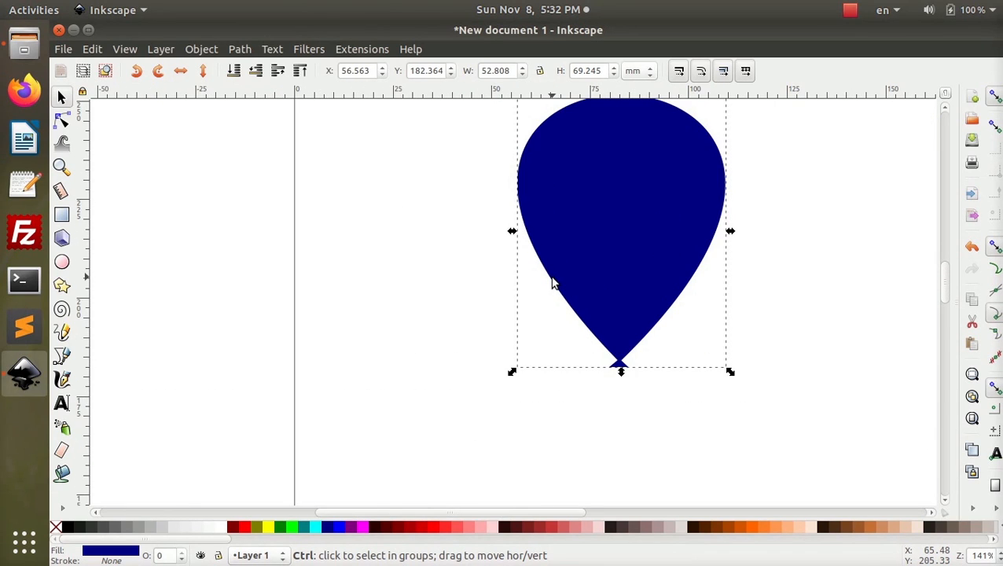
scroll(553, 283, down, 1)
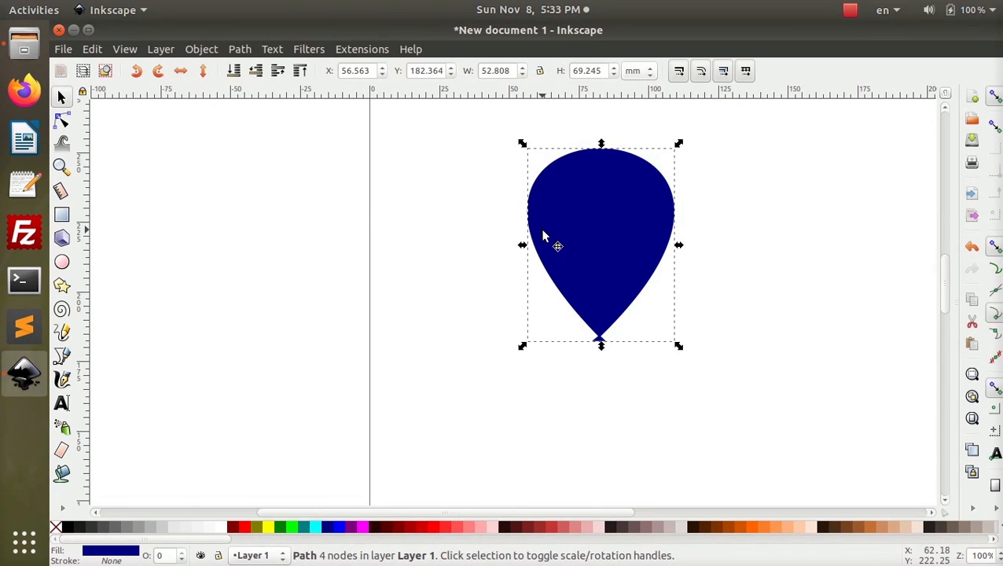
scroll(543, 232, left, 5)
scroll(542, 235, right, 5)
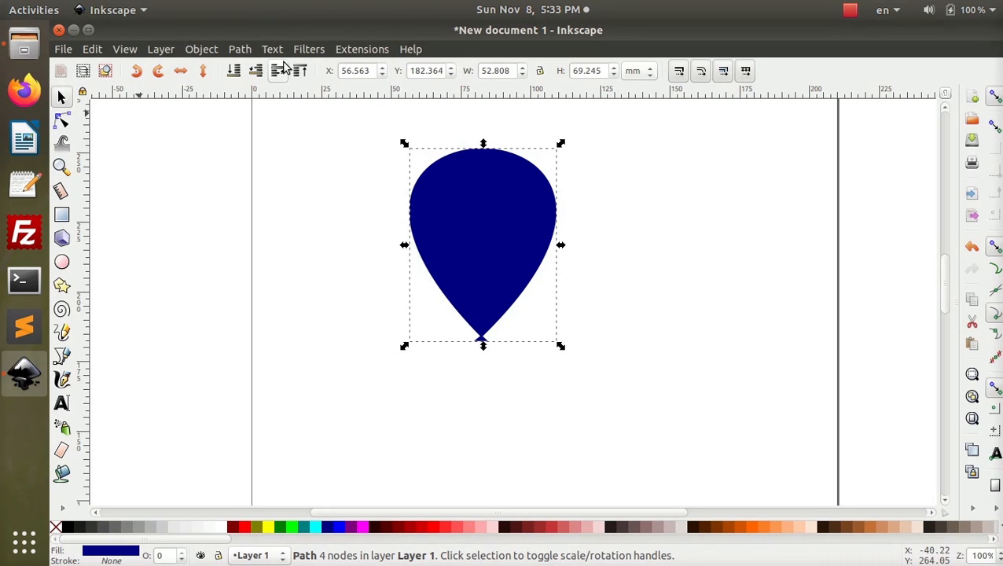
click(62, 262)
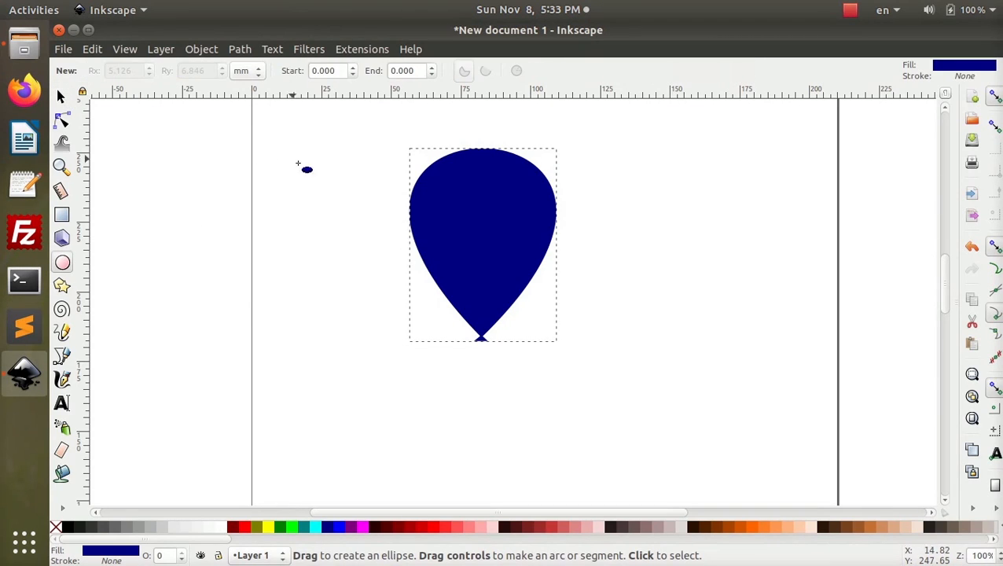
drag(420, 175, 479, 282)
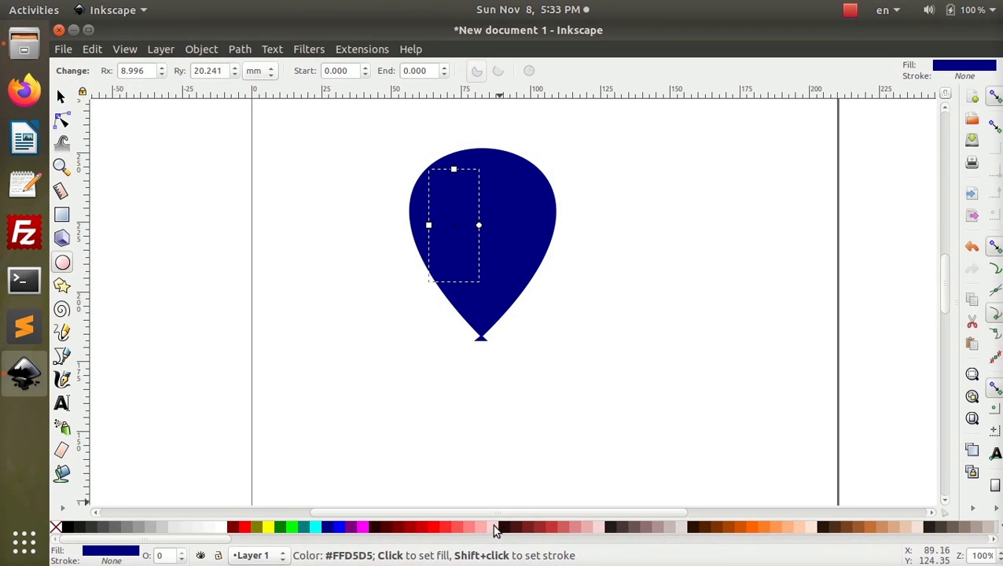
click(224, 528)
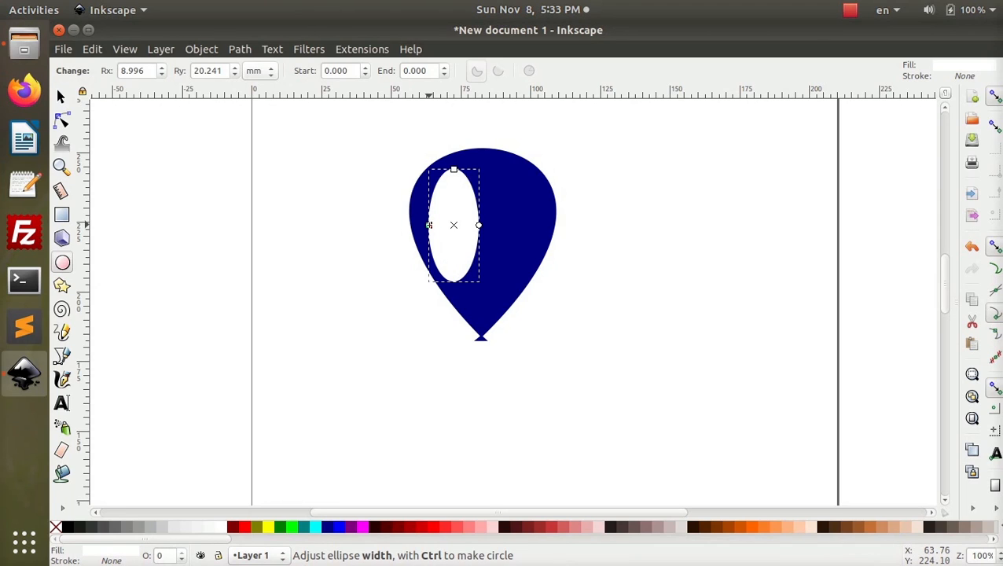
Step: Reshape the white ellipse to radii of about 11.1 mm by 16 mm and move it to about X 60.3 mm, Y 212.2 mm
drag(429, 225, 423, 221)
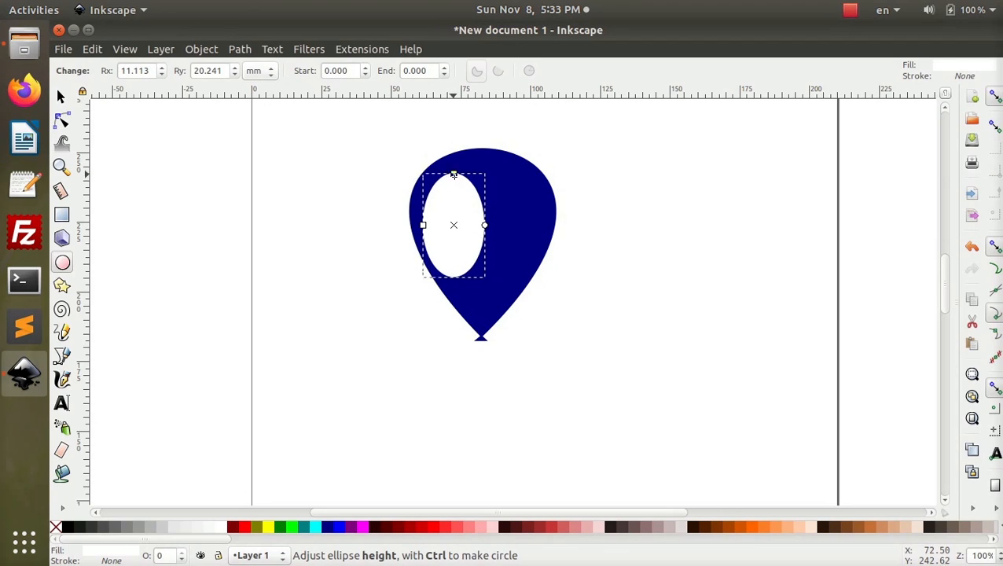
mouse_move(453, 171)
mouse_down()
mouse_move(450, 189)
mouse_move(454, 181)
mouse_up()
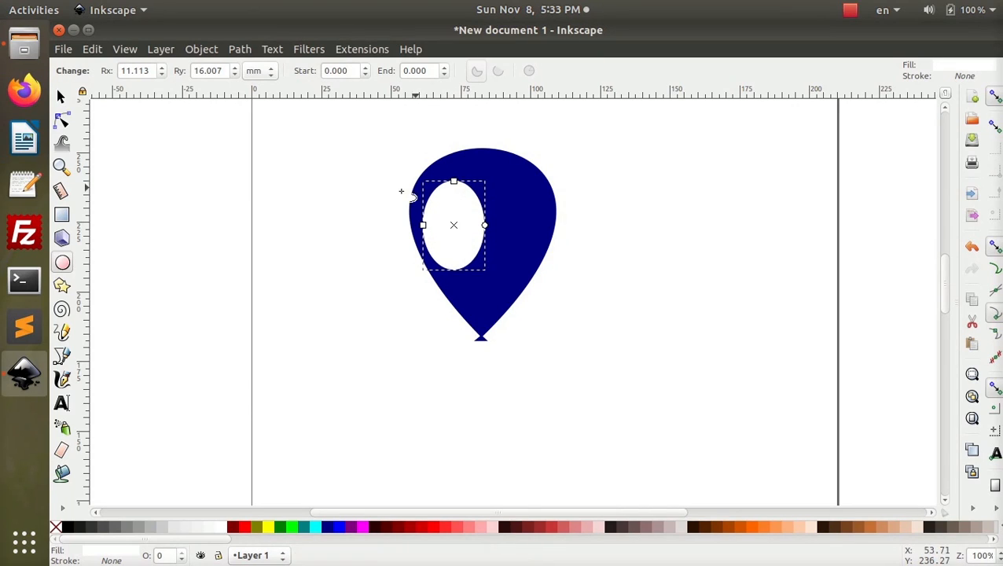
click(63, 95)
mouse_move(432, 230)
mouse_down()
mouse_move(434, 215)
mouse_move(438, 238)
mouse_up()
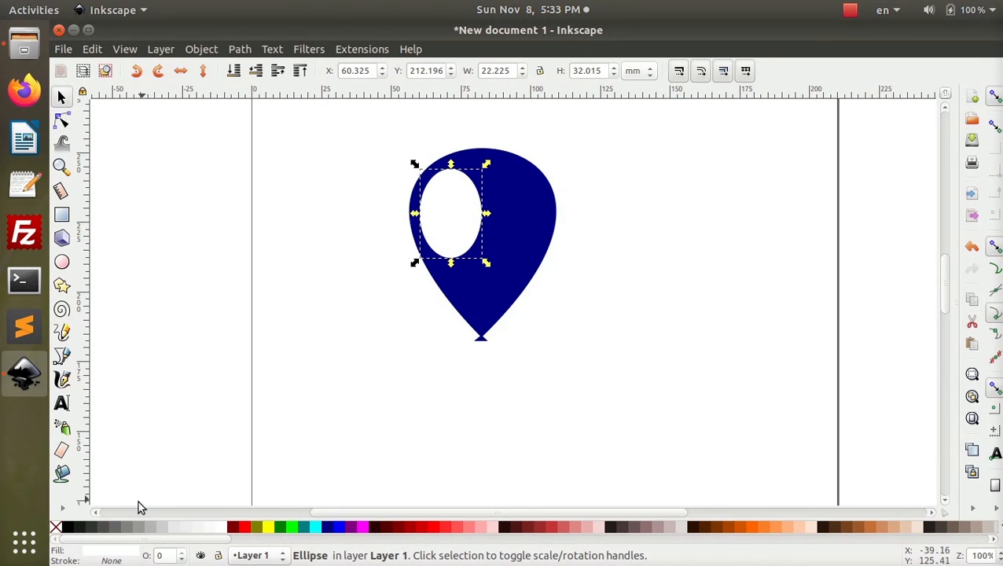
Step: Apply a 52% blur to the white ellipse to make a soft highlight, and deselect it
click(98, 553)
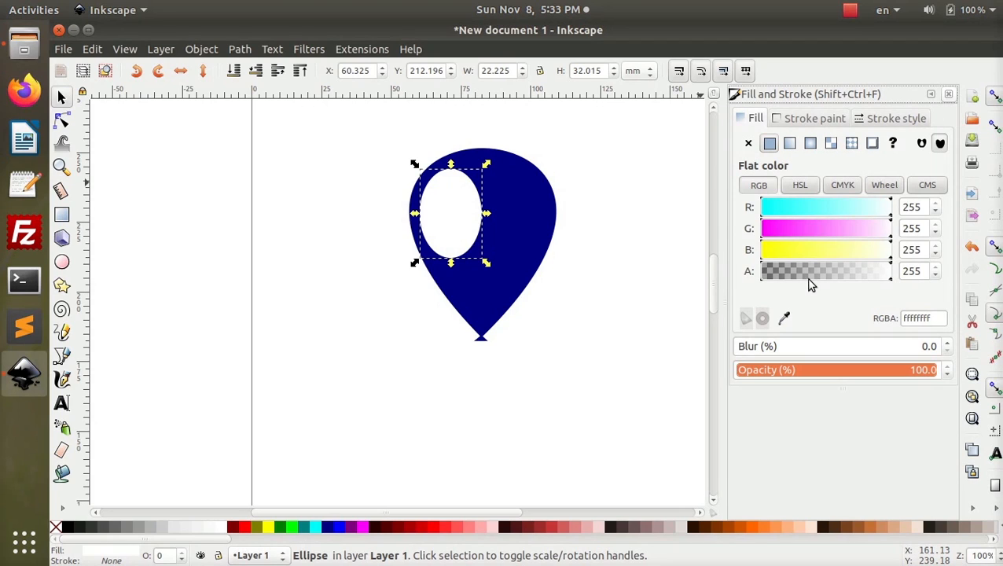
click(799, 347)
drag(815, 349, 841, 348)
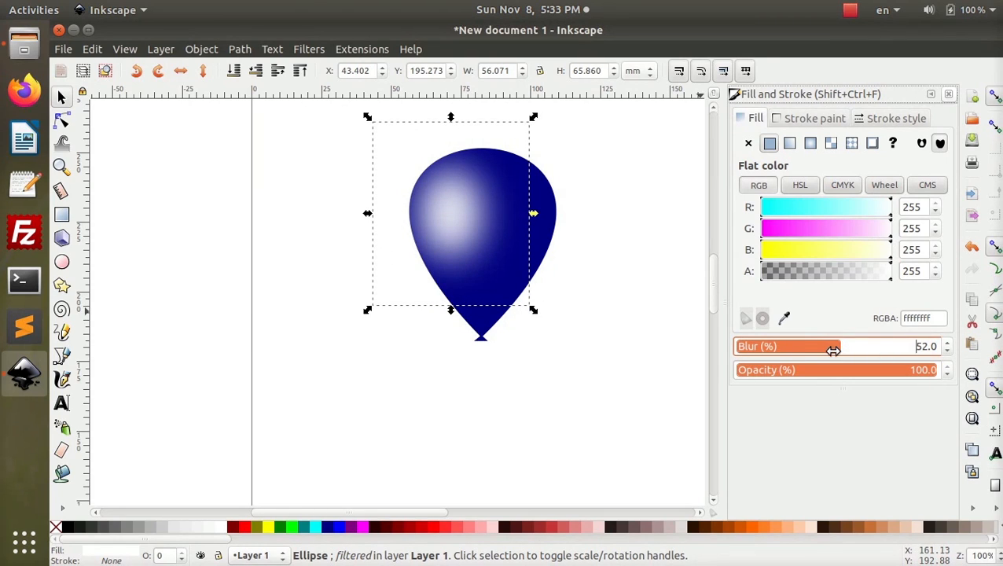
click(306, 366)
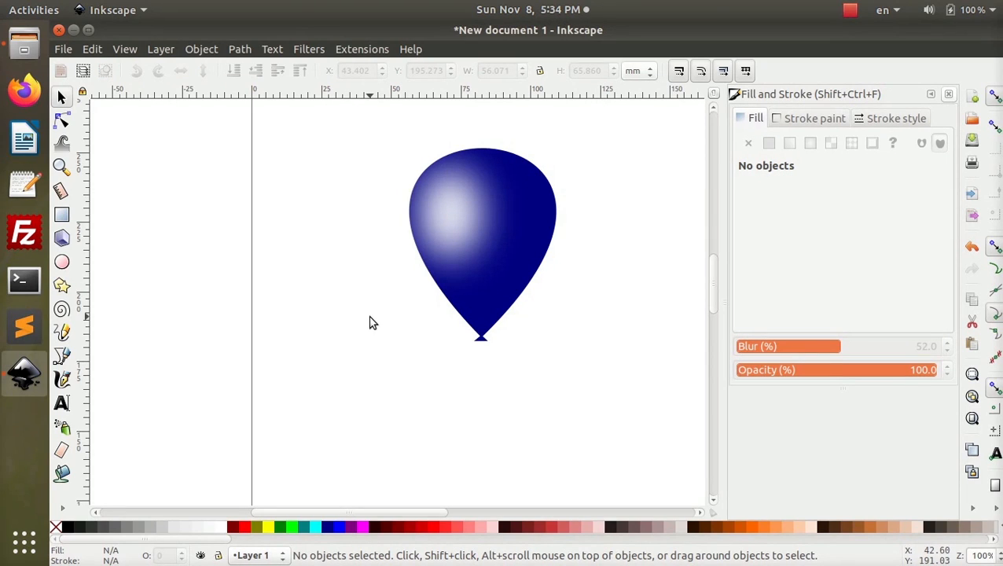
Step: Draw a wavy freehand string about 17 mm wide and 9 mm high from the balloon's knot down to the left, and close the Fill and Stroke dialog
click(62, 332)
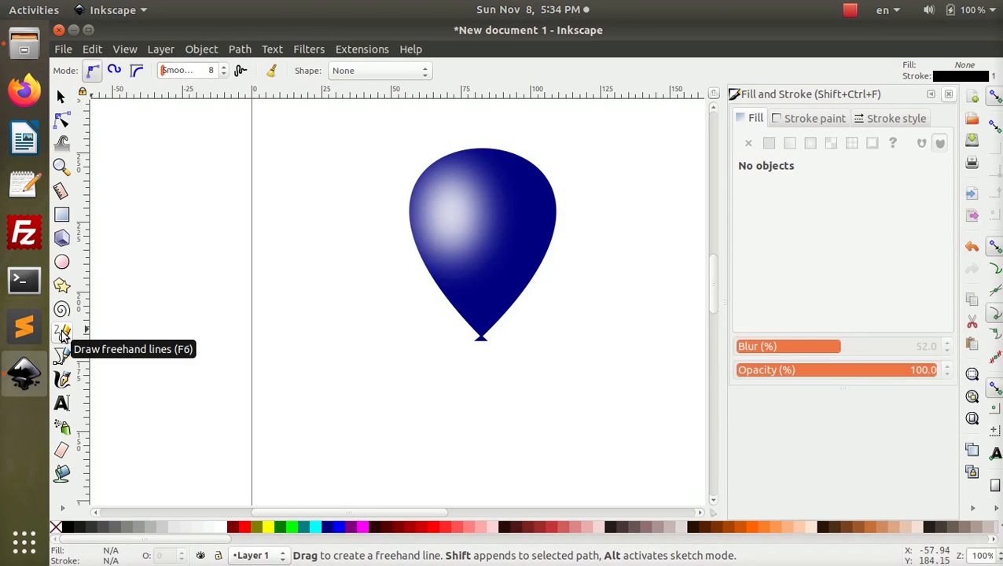
click(483, 339)
drag(484, 339, 436, 360)
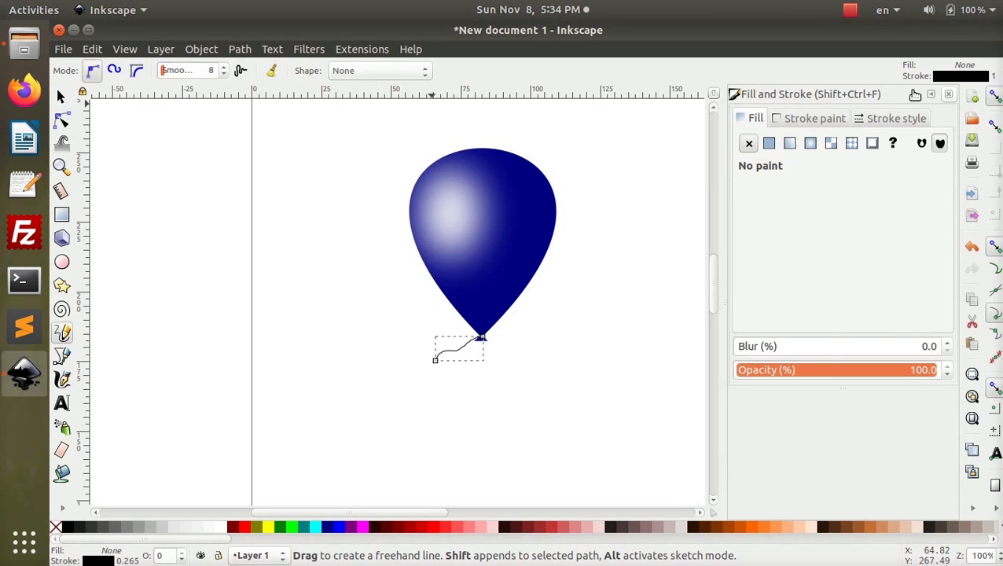
click(950, 94)
click(61, 97)
click(285, 399)
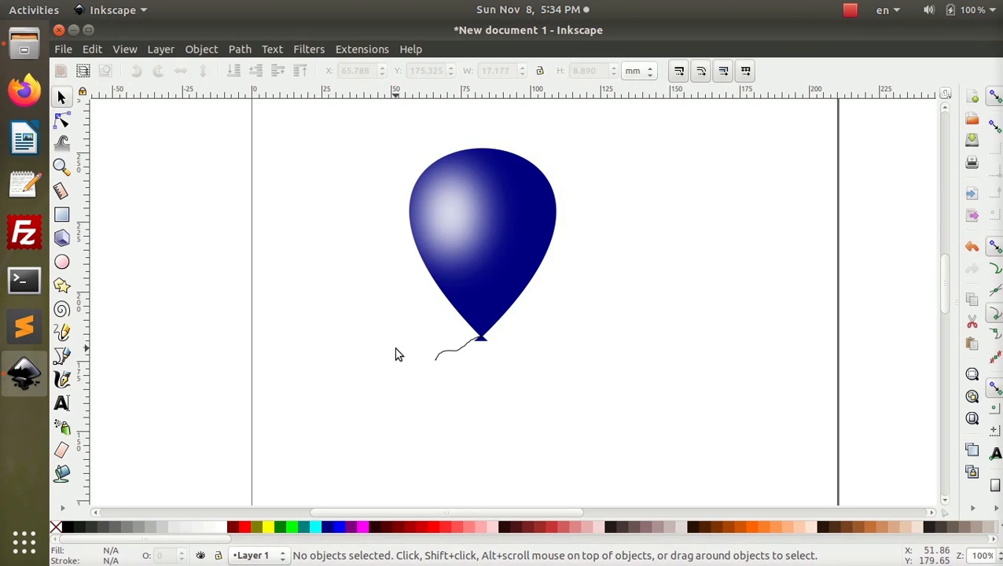
Step: Select the highlight, the balloon body and the string one at a time to check whether they are separate objects
click(445, 212)
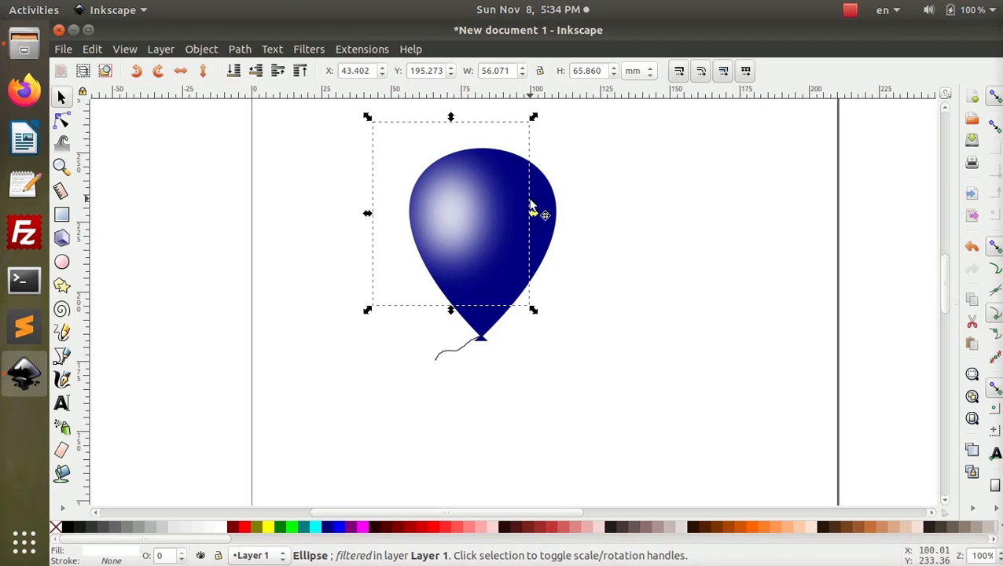
click(544, 234)
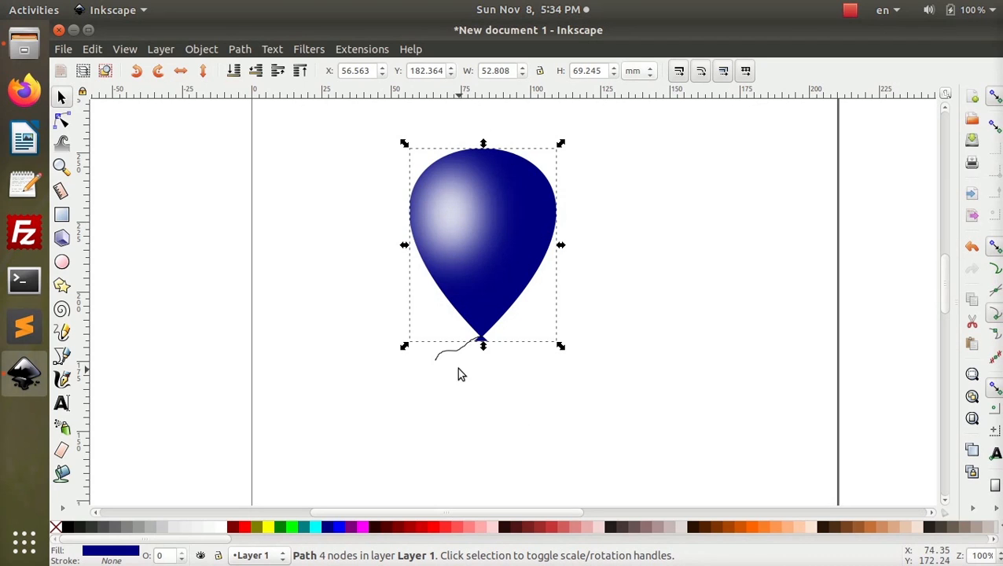
click(437, 357)
click(458, 415)
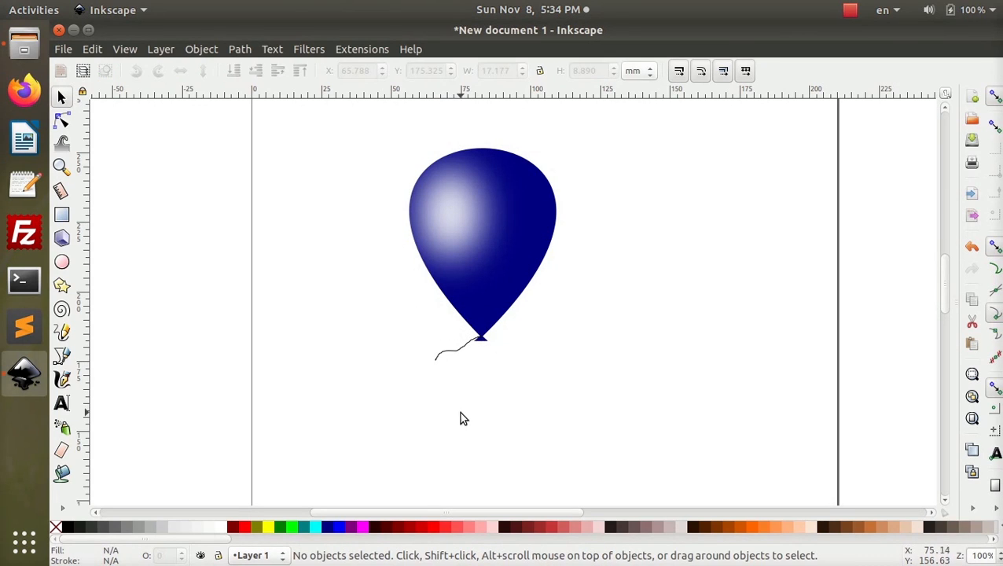
Step: Try moving the balloon body alone about 17.2 mm to the right, and undo the move
drag(517, 284, 566, 282)
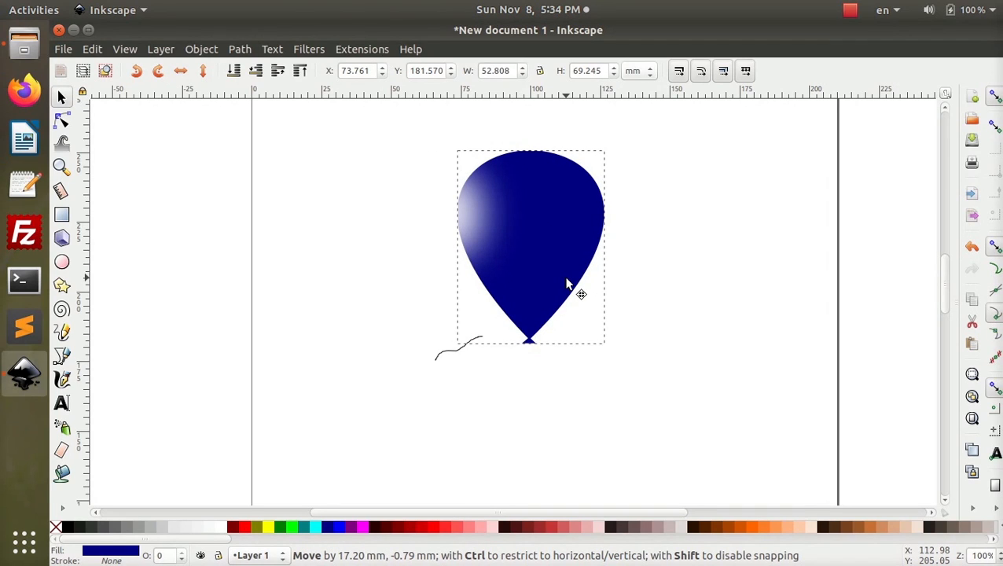
drag(565, 281, 578, 291)
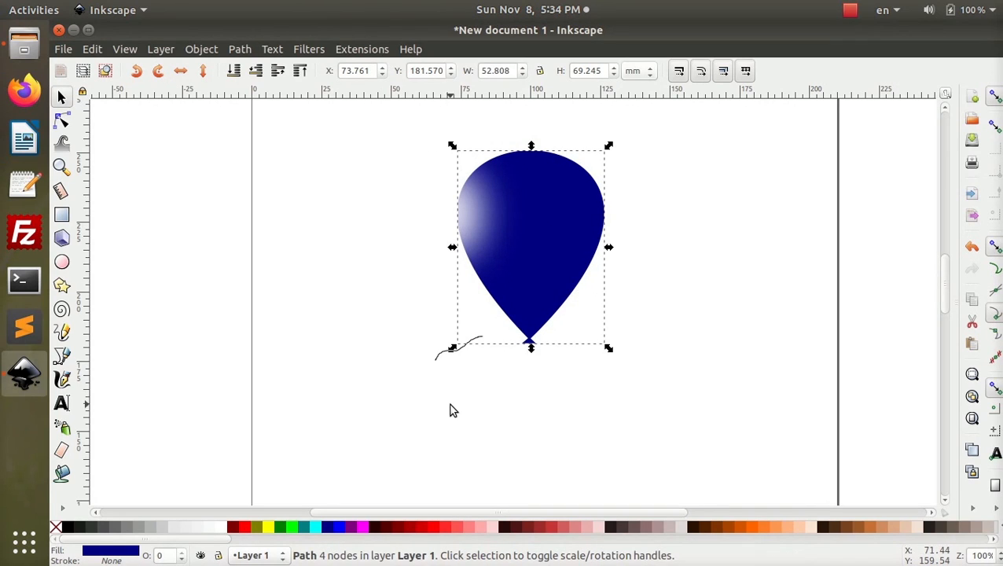
key(ctrl+z)
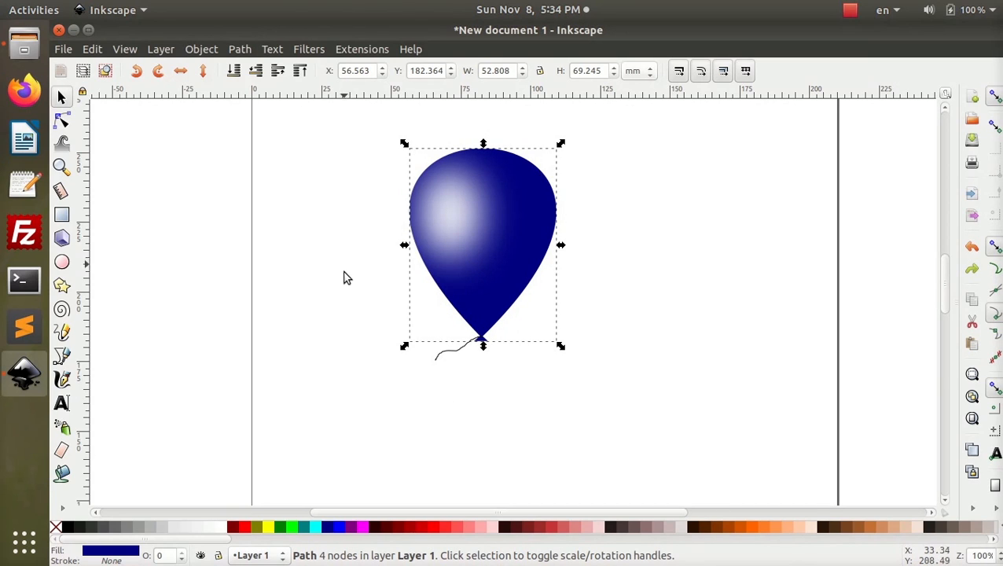
Step: Select the highlight, the balloon body and the string together and group them
key(shift+Tab)
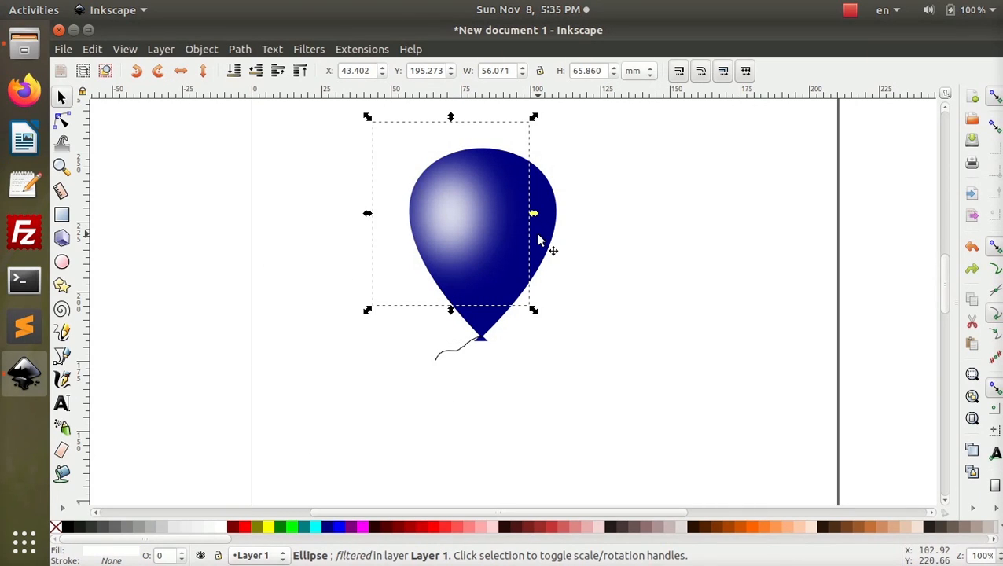
key(shift)
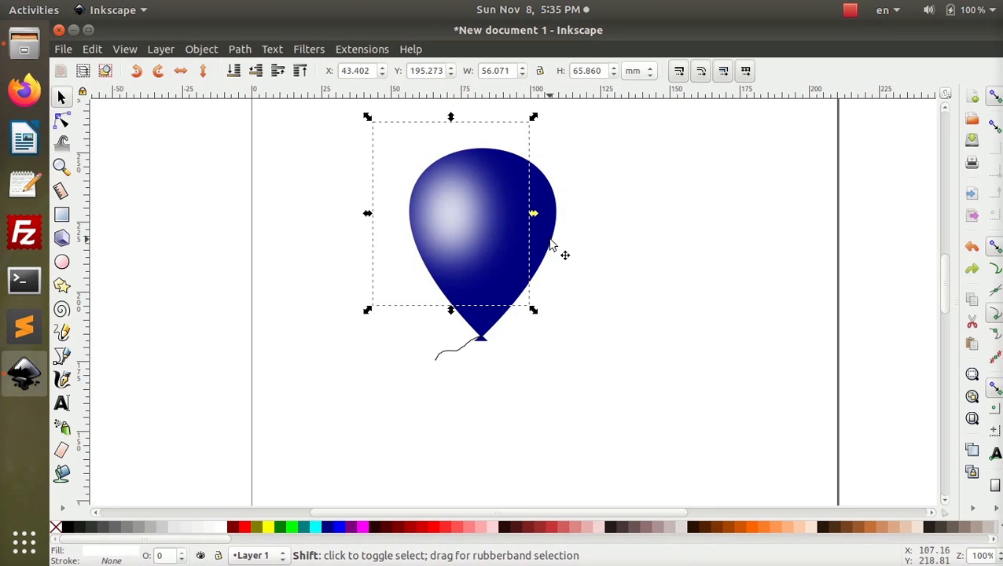
shift+click(540, 241)
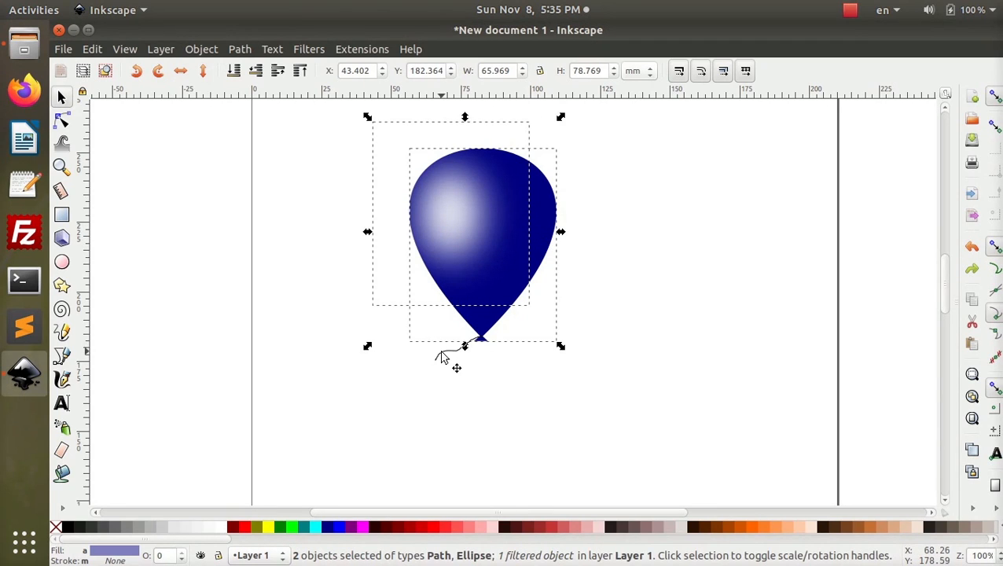
shift+click(443, 354)
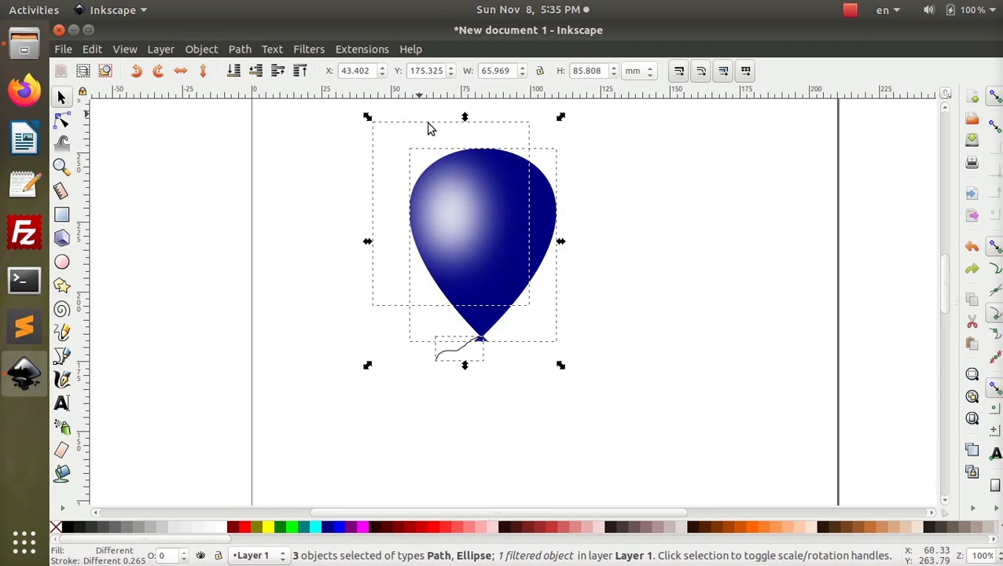
right_click(458, 225)
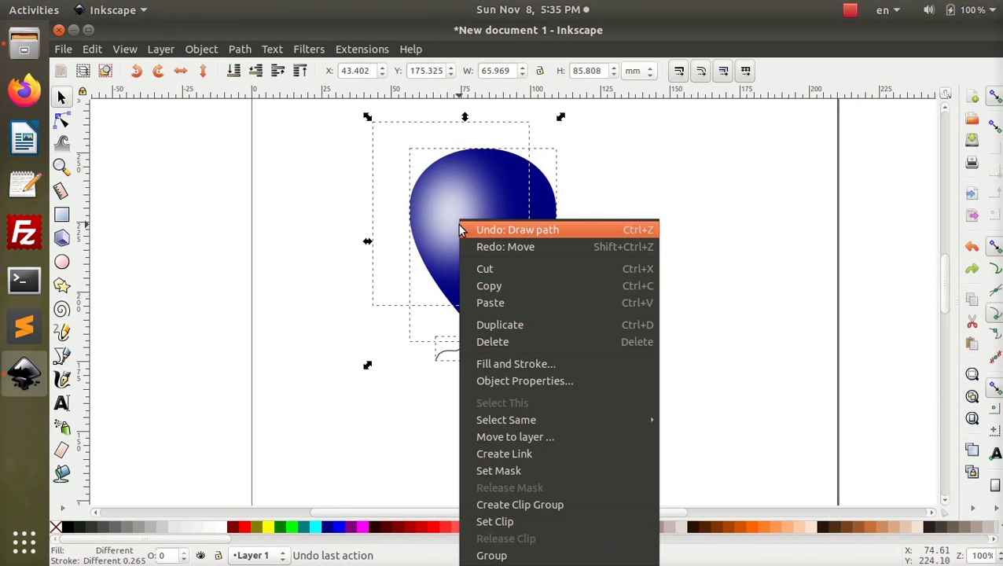
click(489, 556)
click(271, 329)
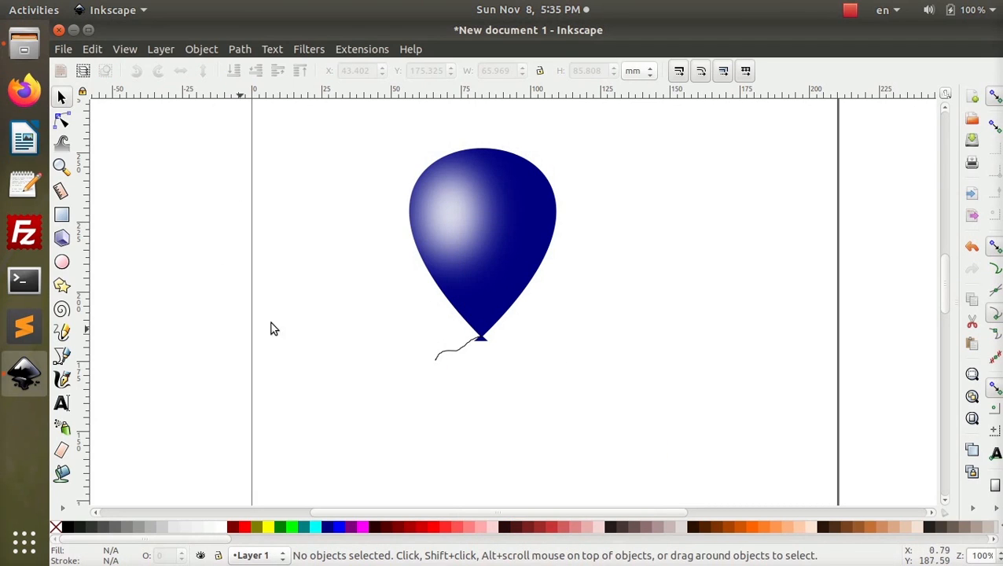
Step: Move the balloon group to about X 48.4 mm, Y 172.9 mm and deselect it
mouse_move(507, 260)
mouse_down()
mouse_move(828, 298)
mouse_move(249, 256)
mouse_move(496, 243)
mouse_up()
click(405, 300)
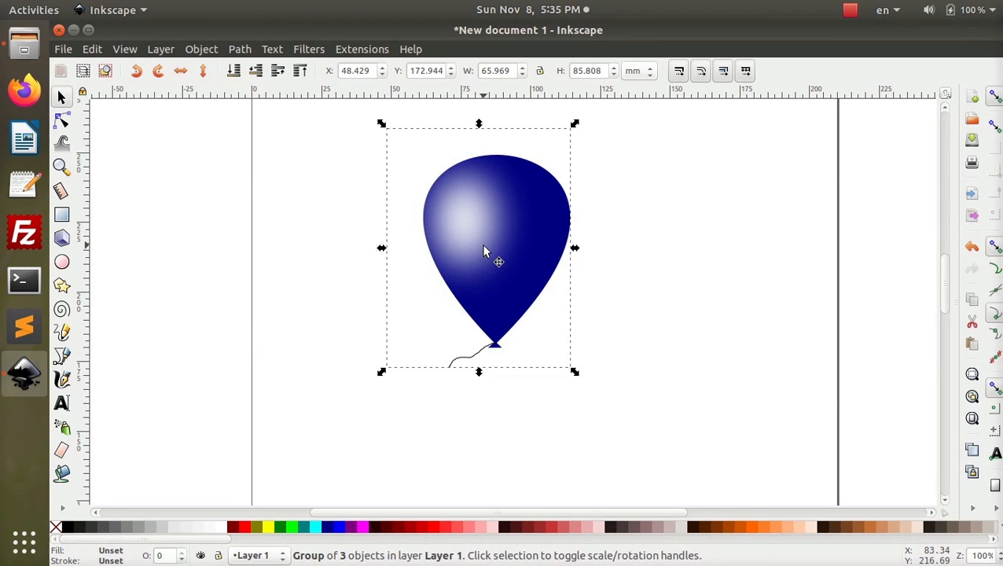
click(246, 274)
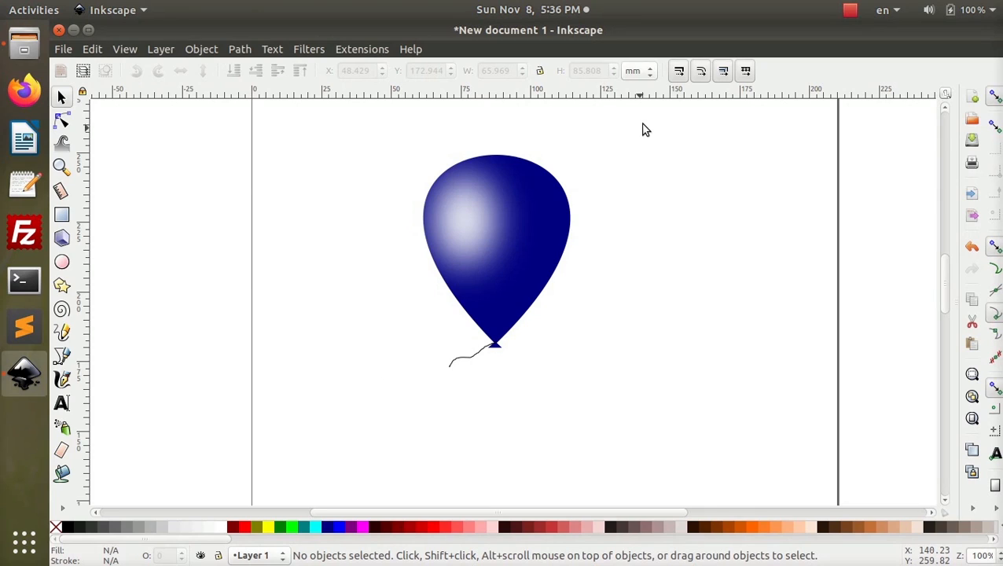